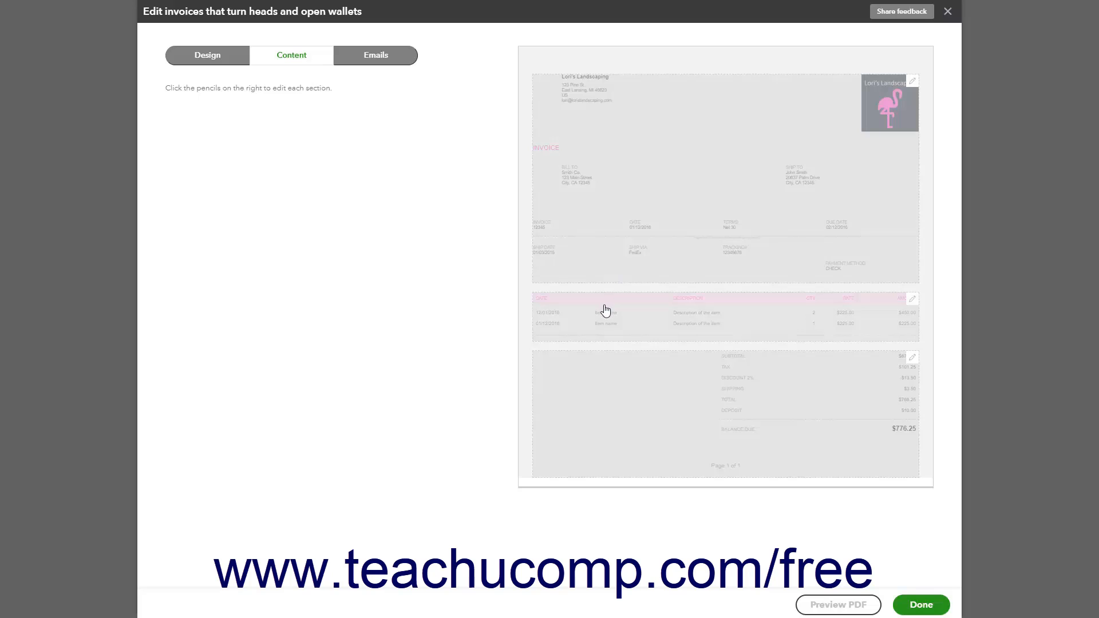
# Show the street address fields in the invoice header, and open the activity table section for editing
pyautogui.click(911, 81)
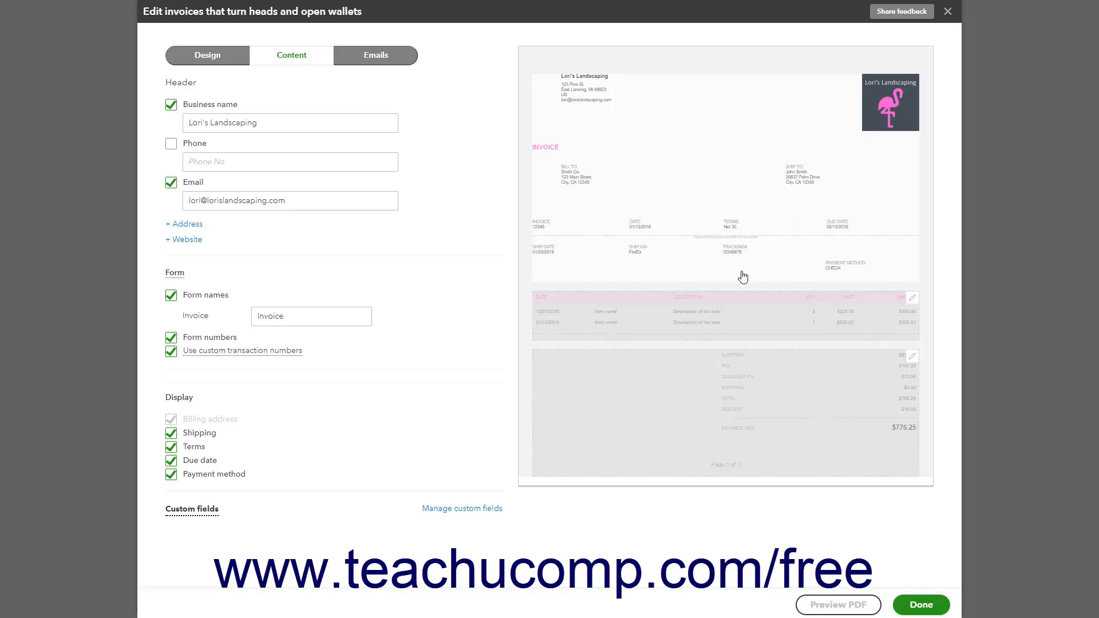
pyautogui.click(711, 332)
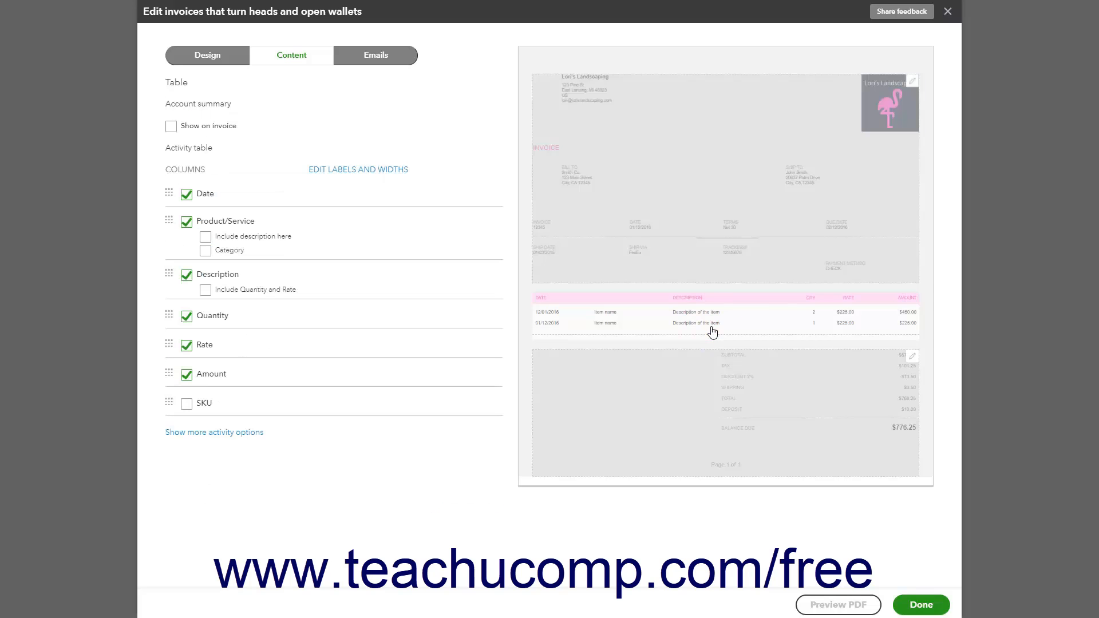
pyautogui.click(716, 255)
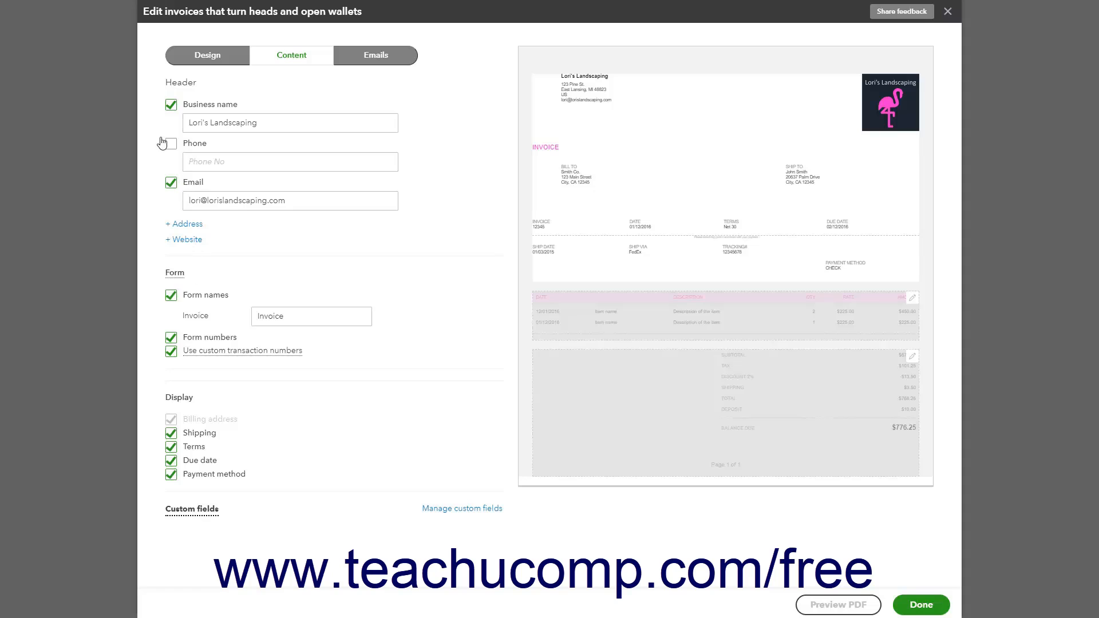
pyautogui.click(179, 228)
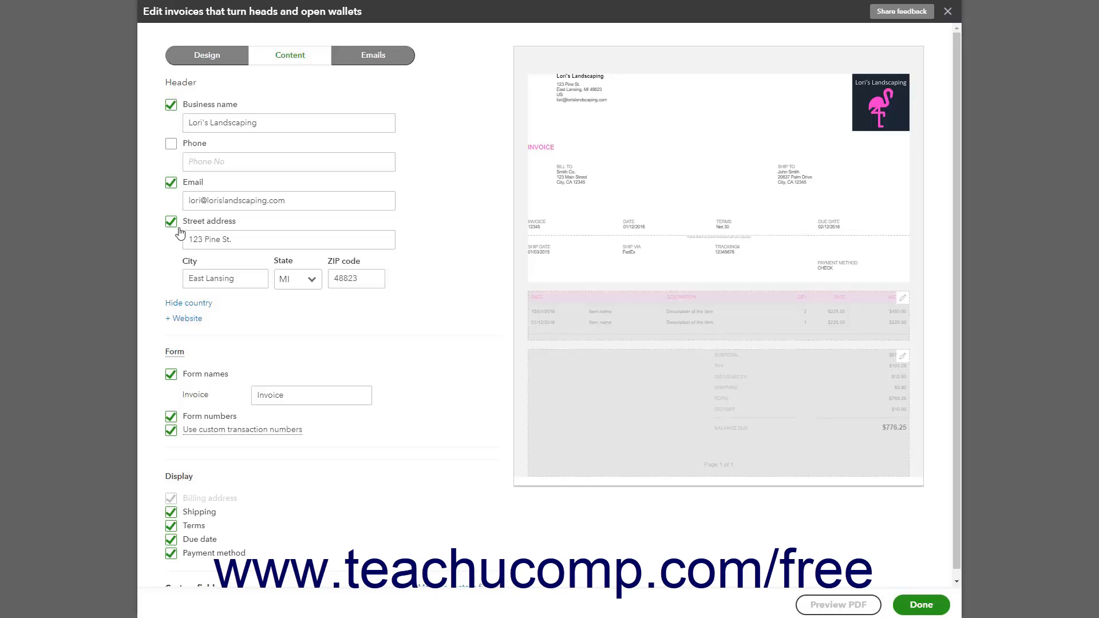
pyautogui.click(203, 200)
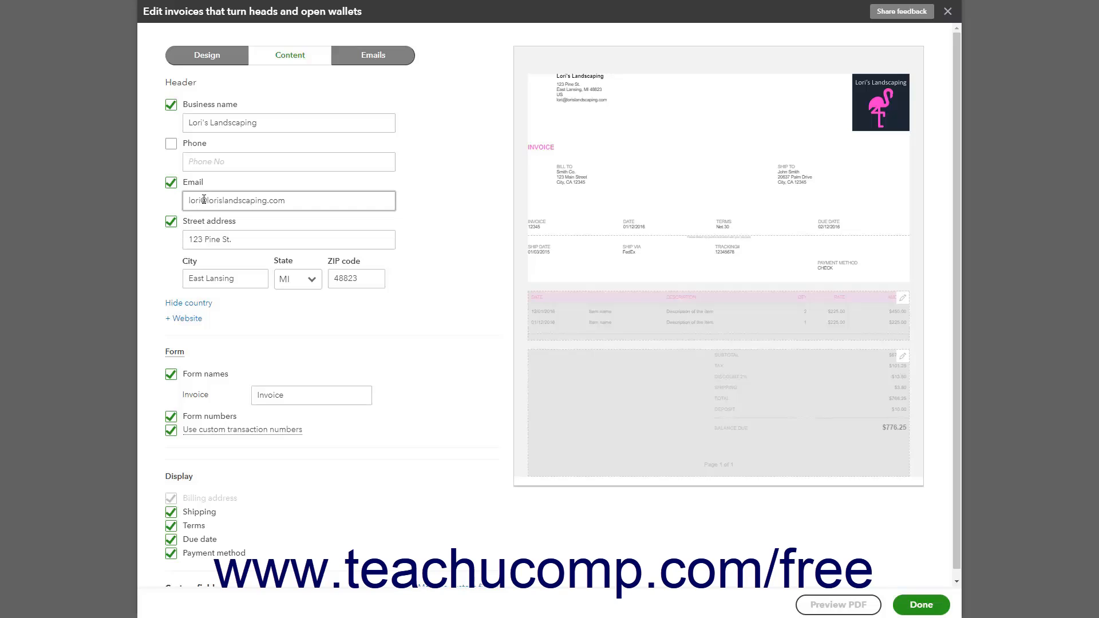
pyautogui.click(584, 320)
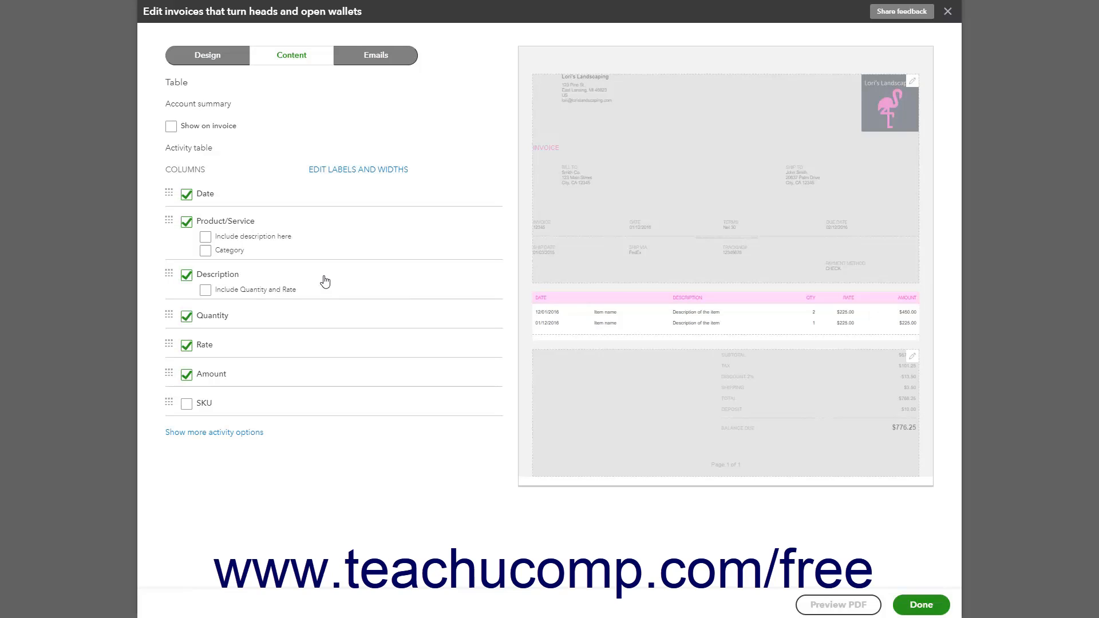
# Try showing the account summary on the invoice and including the description within the Product/Service column
pyautogui.click(171, 127)
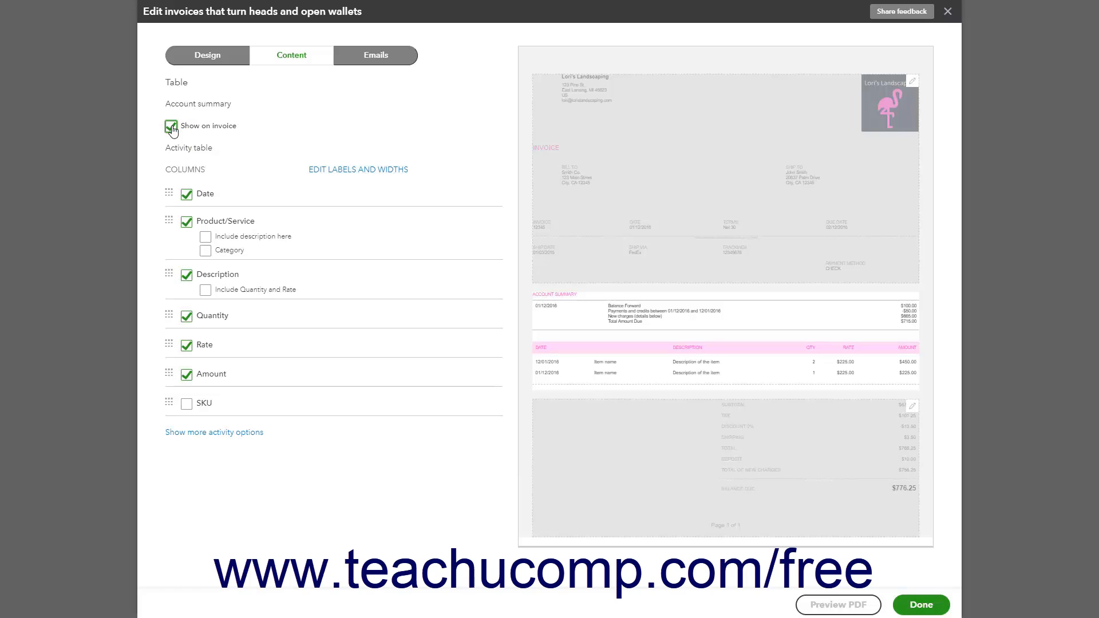
pyautogui.click(171, 128)
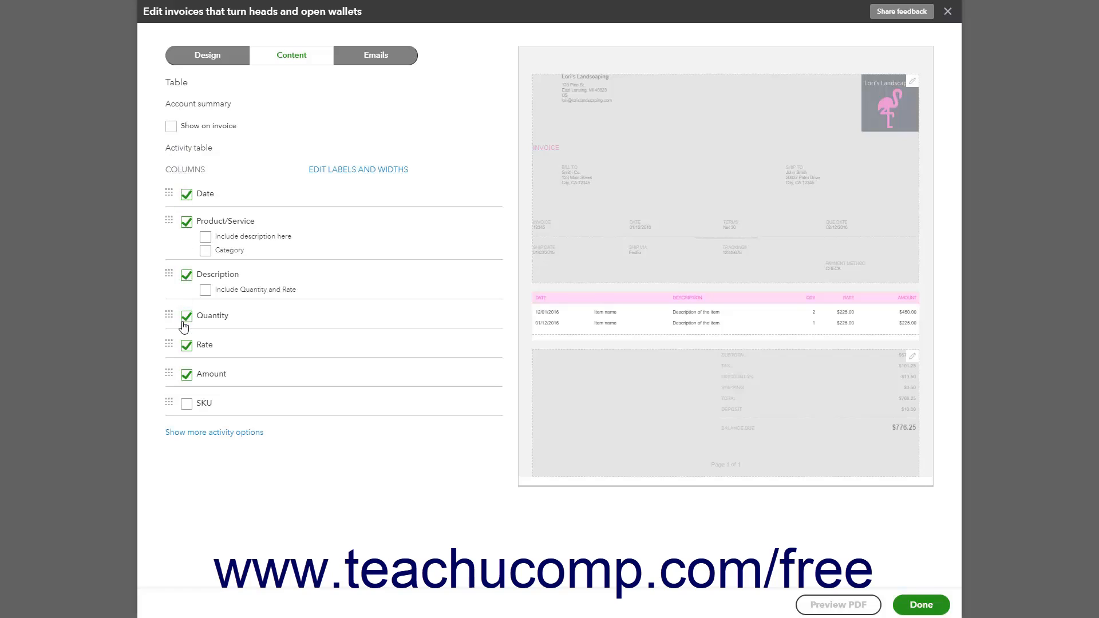
pyautogui.click(206, 237)
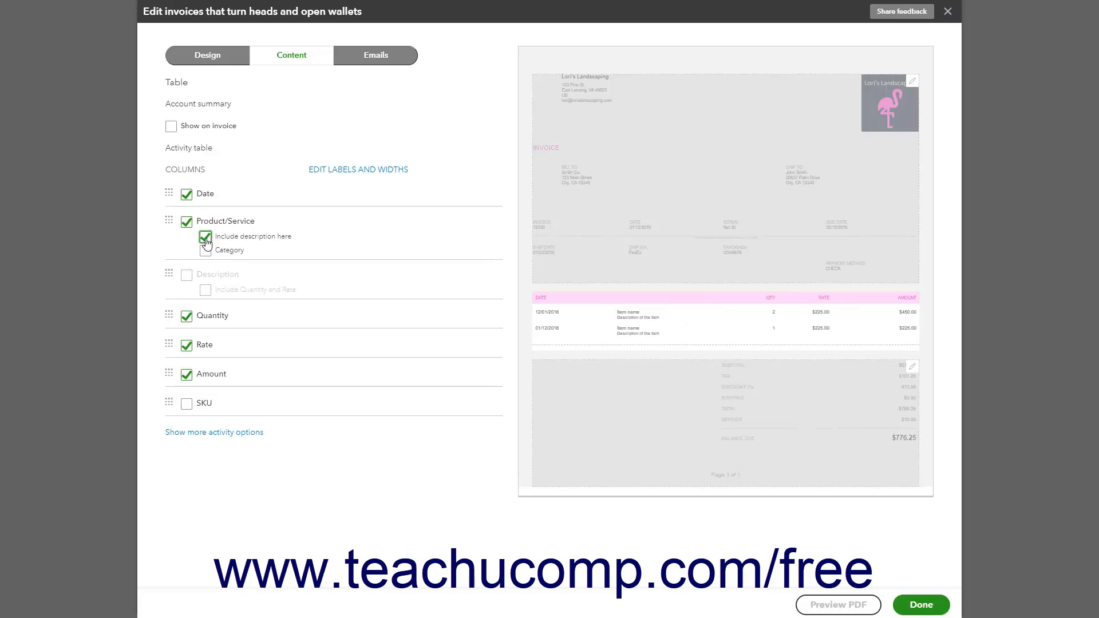
pyautogui.click(205, 237)
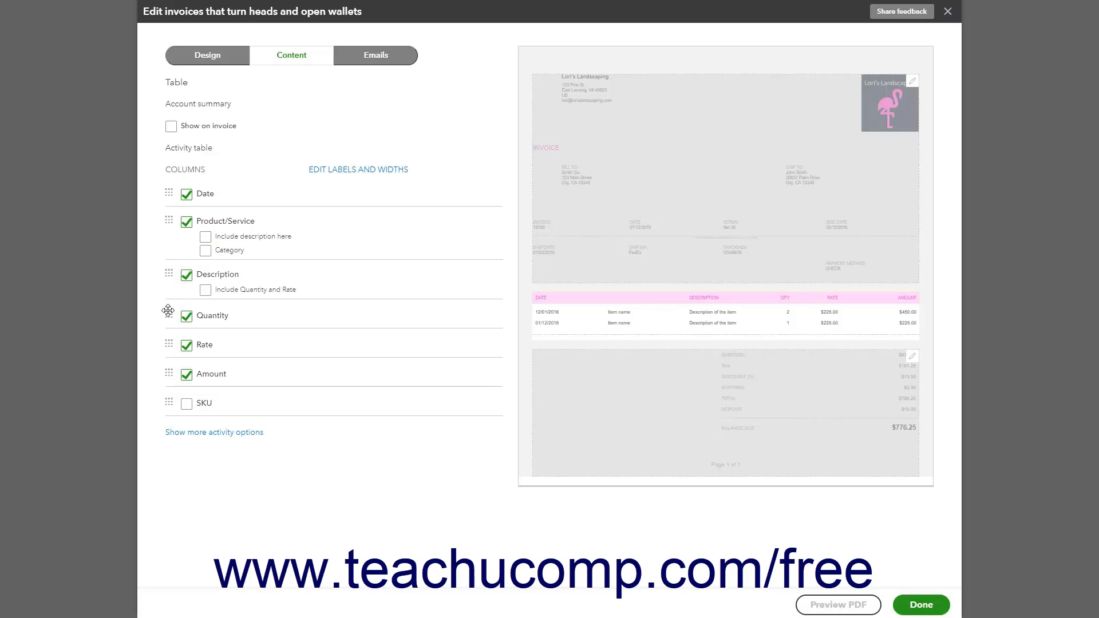
# Display the activity table's column labels and widths, and slightly adjust the Quantity column's width
pyautogui.moveTo(167, 310); pyautogui.dragTo(168, 344)
pyautogui.click(341, 174)
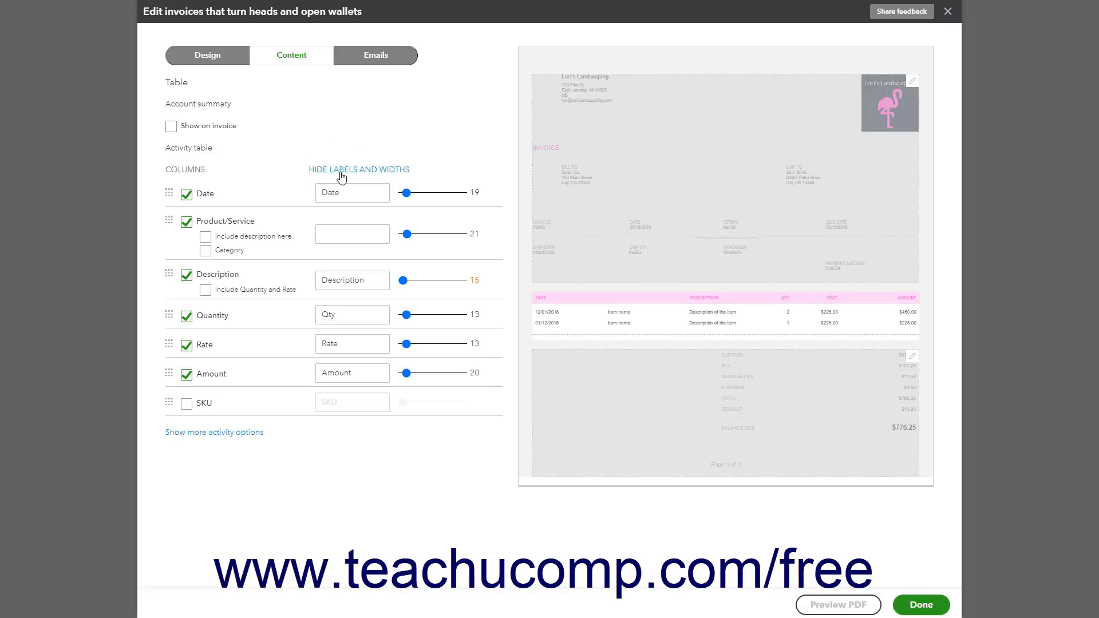
pyautogui.click(352, 316)
pyautogui.moveTo(406, 314); pyautogui.dragTo(408, 318)
# Show the additional activity options and group the activity by Day
pyautogui.click(257, 433)
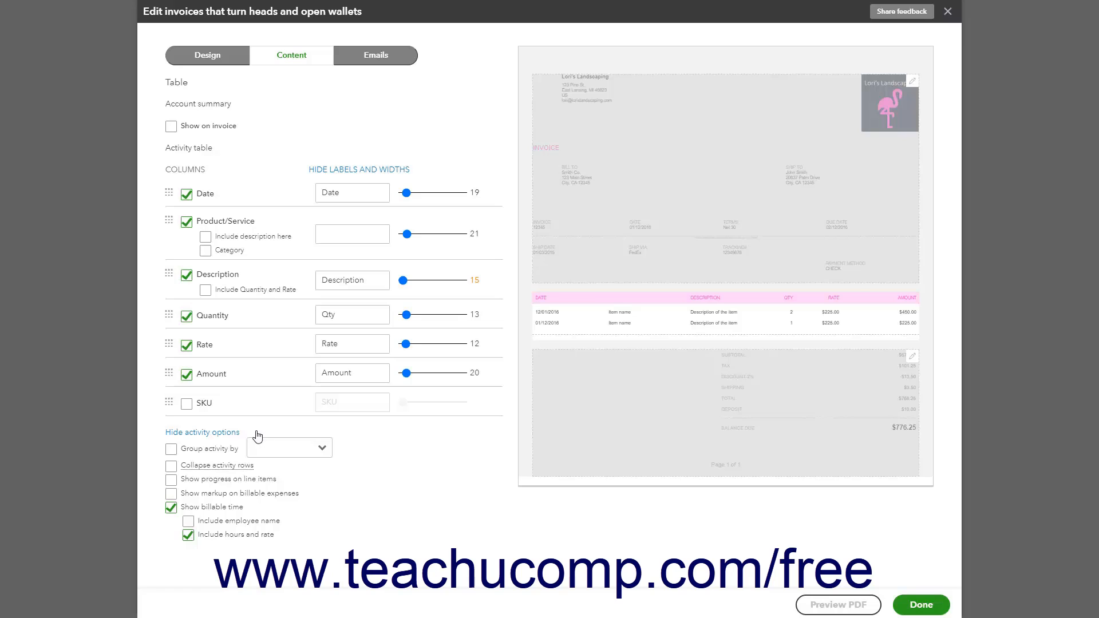
pyautogui.click(226, 453)
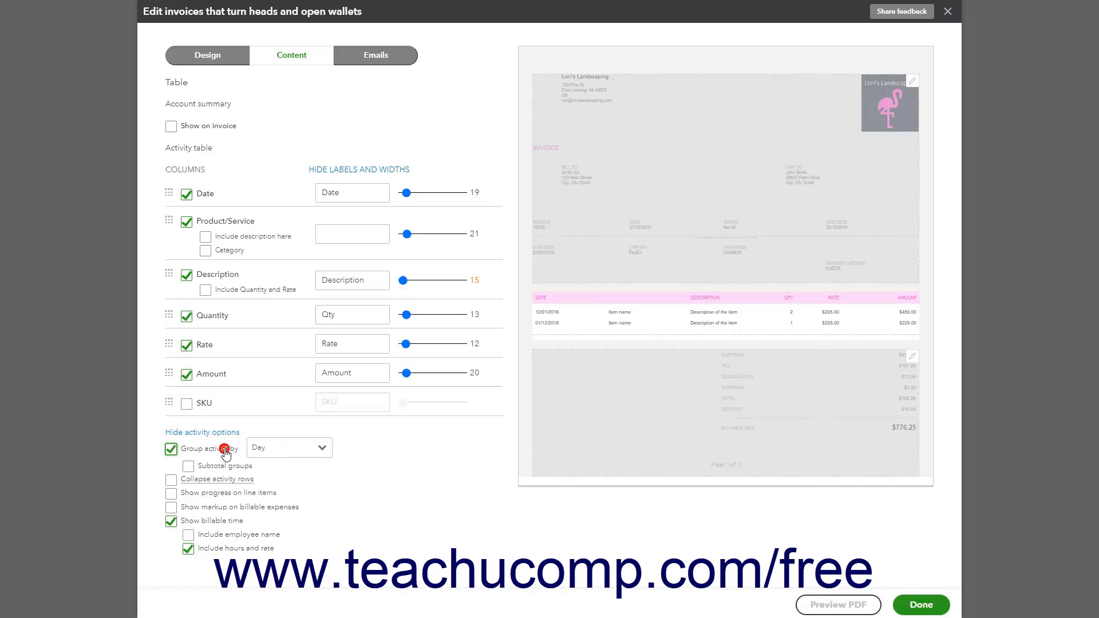
pyautogui.click(226, 453)
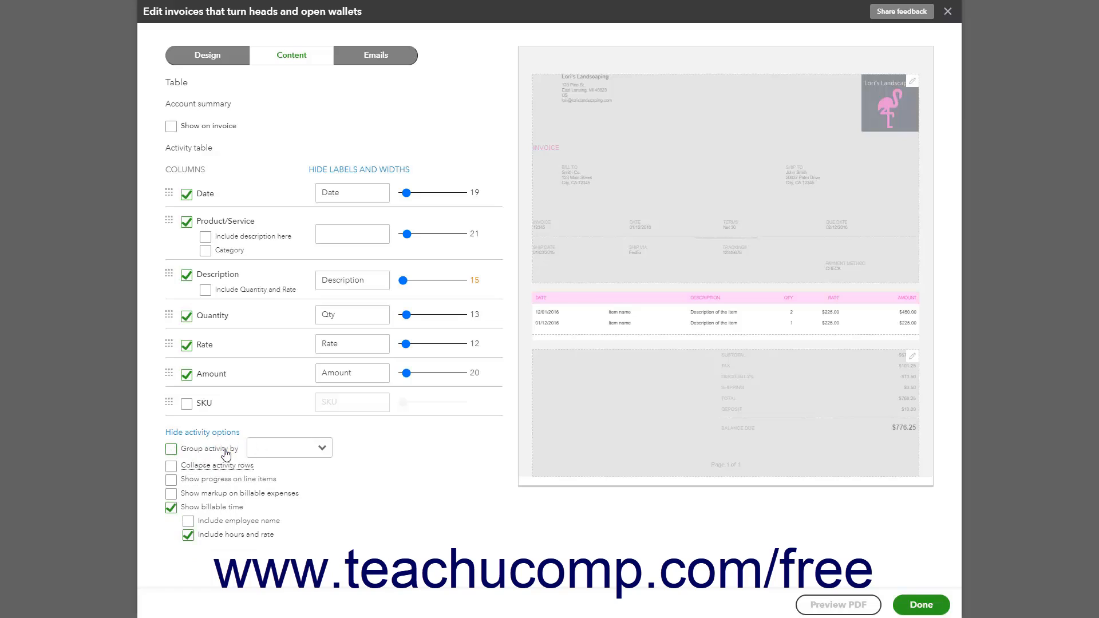
pyautogui.click(226, 453)
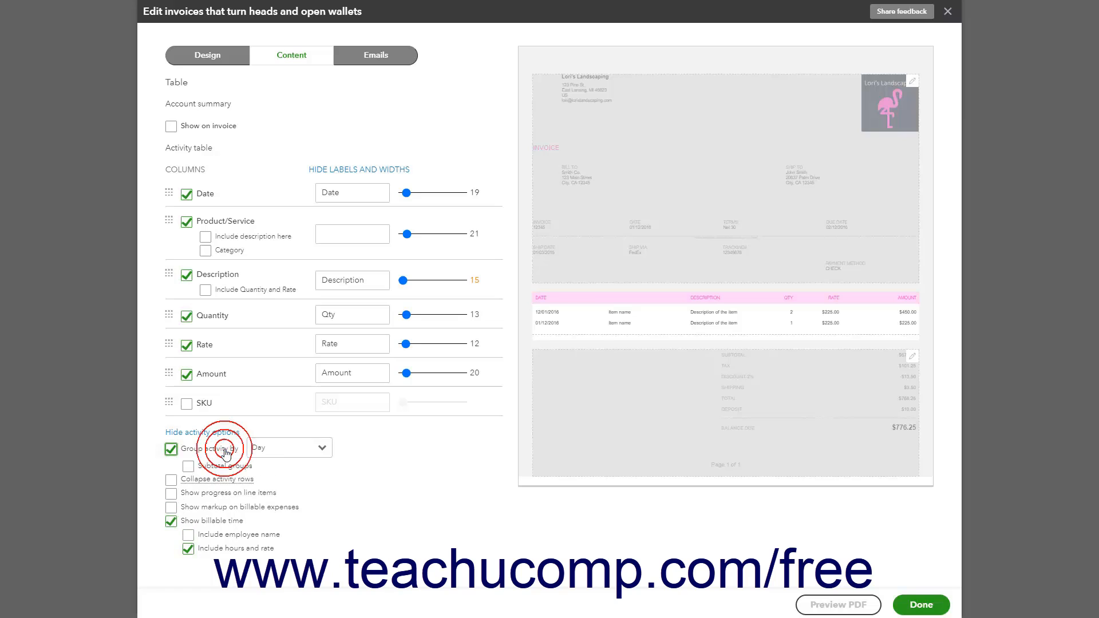
pyautogui.click(181, 479)
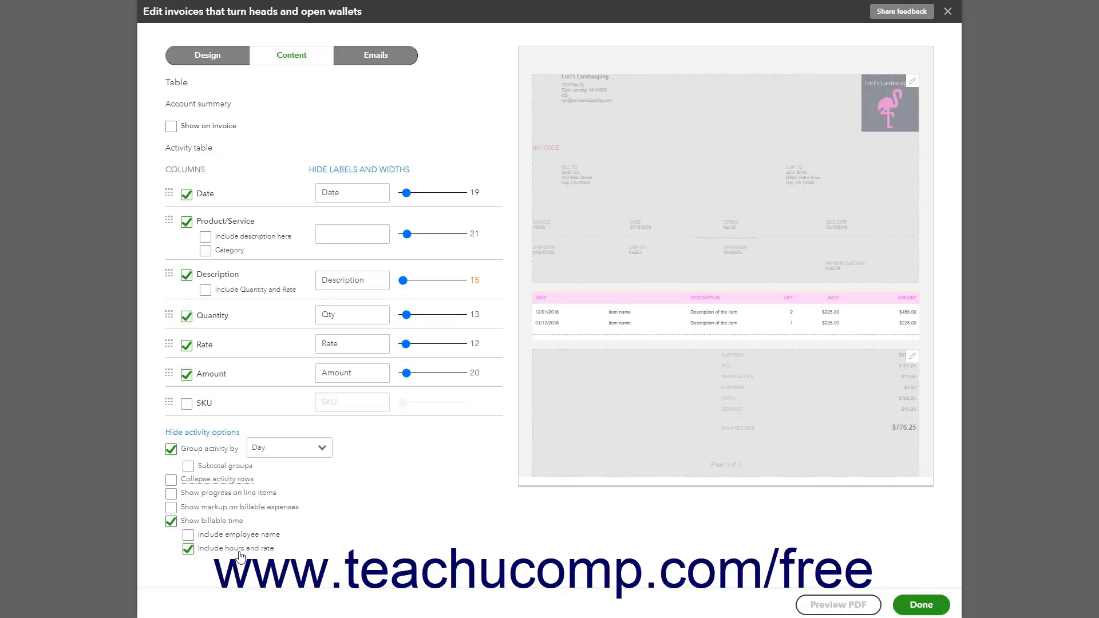
# Switch the invoice to a different design template and enable showing progress on line items in the activity table
pyautogui.click(217, 62)
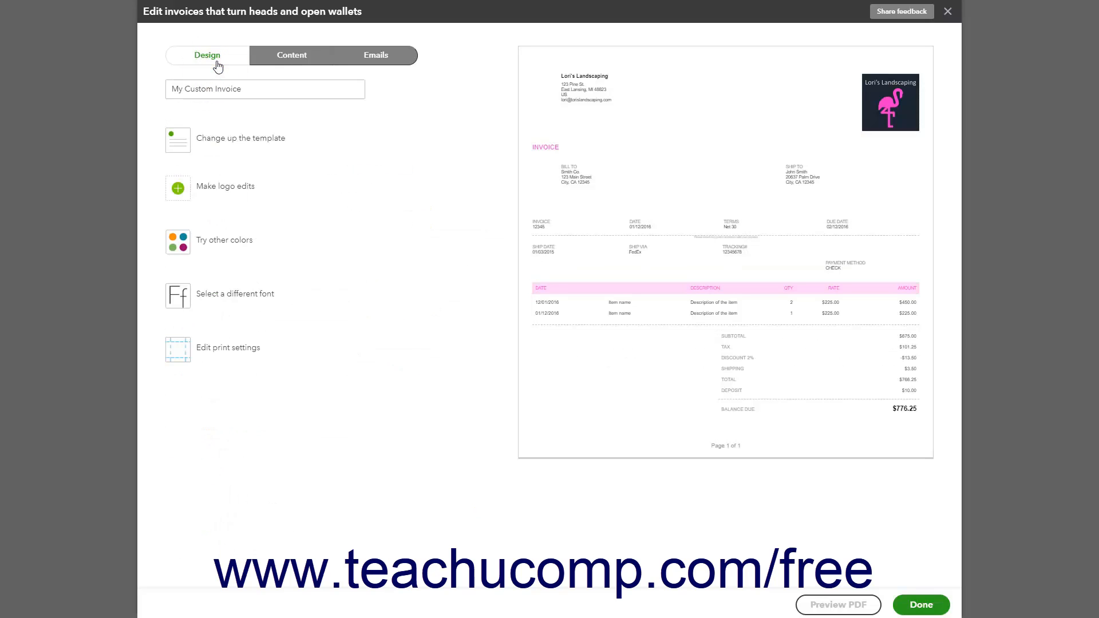
pyautogui.click(180, 142)
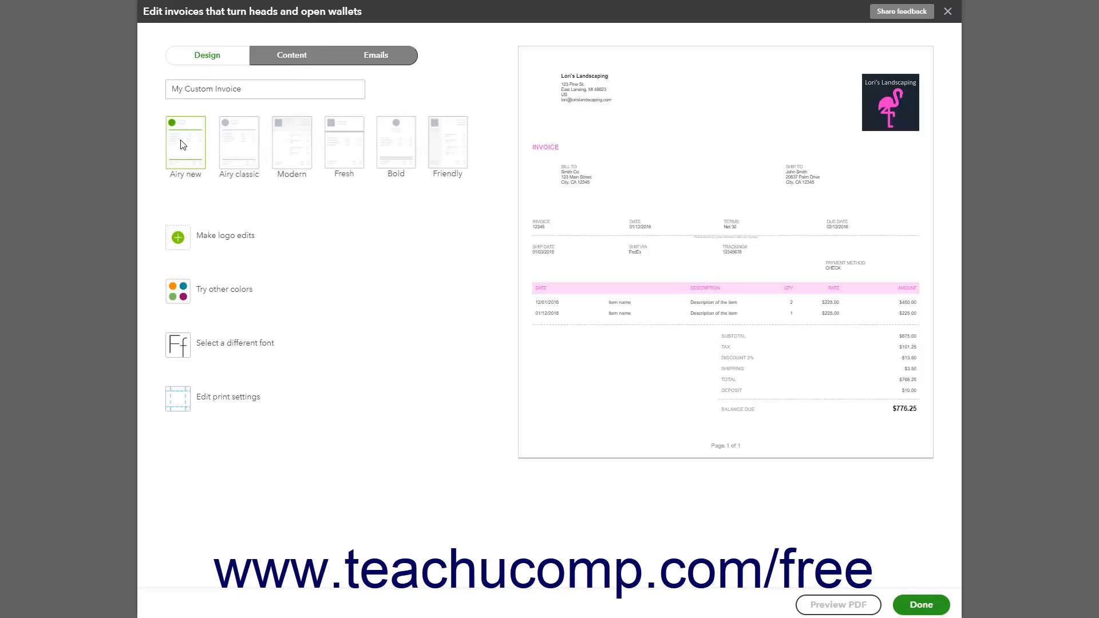
pyautogui.click(276, 59)
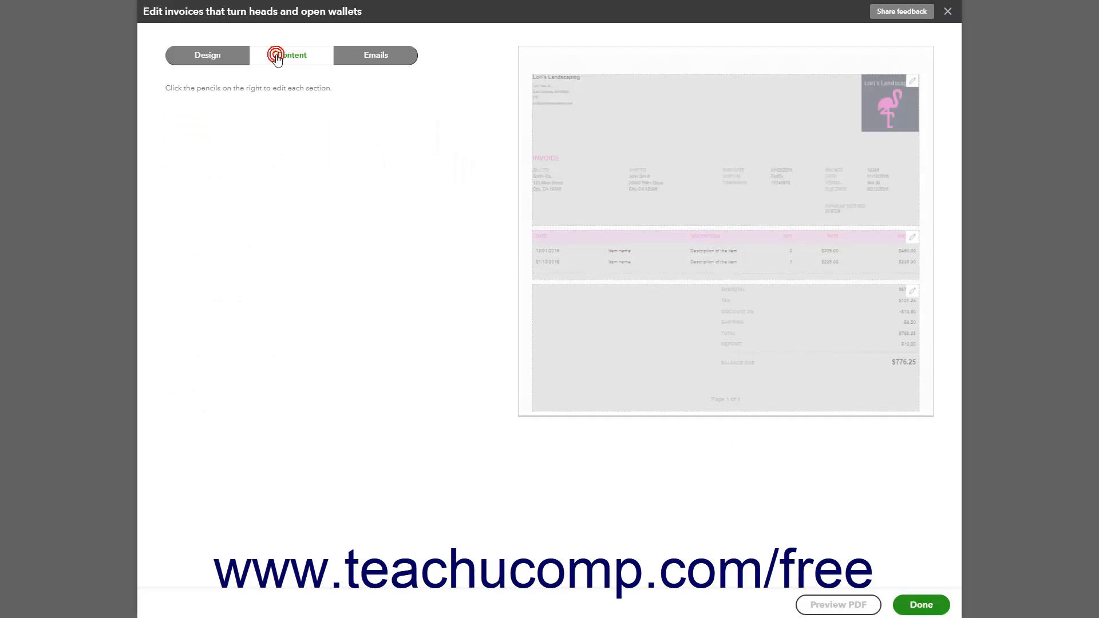
pyautogui.click(557, 267)
pyautogui.click(255, 433)
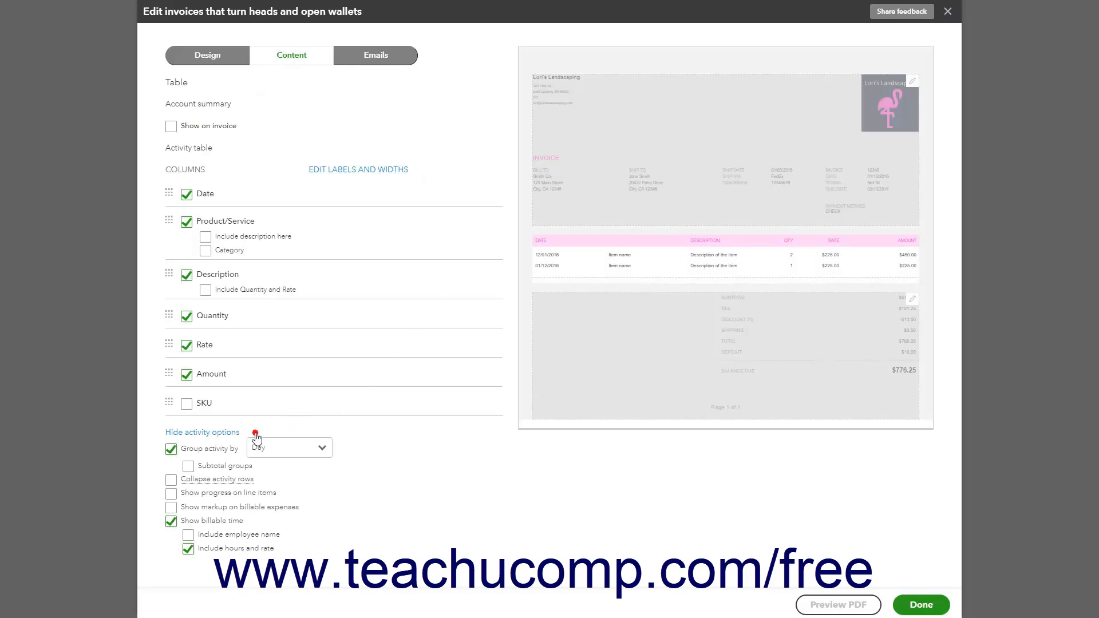
pyautogui.click(172, 494)
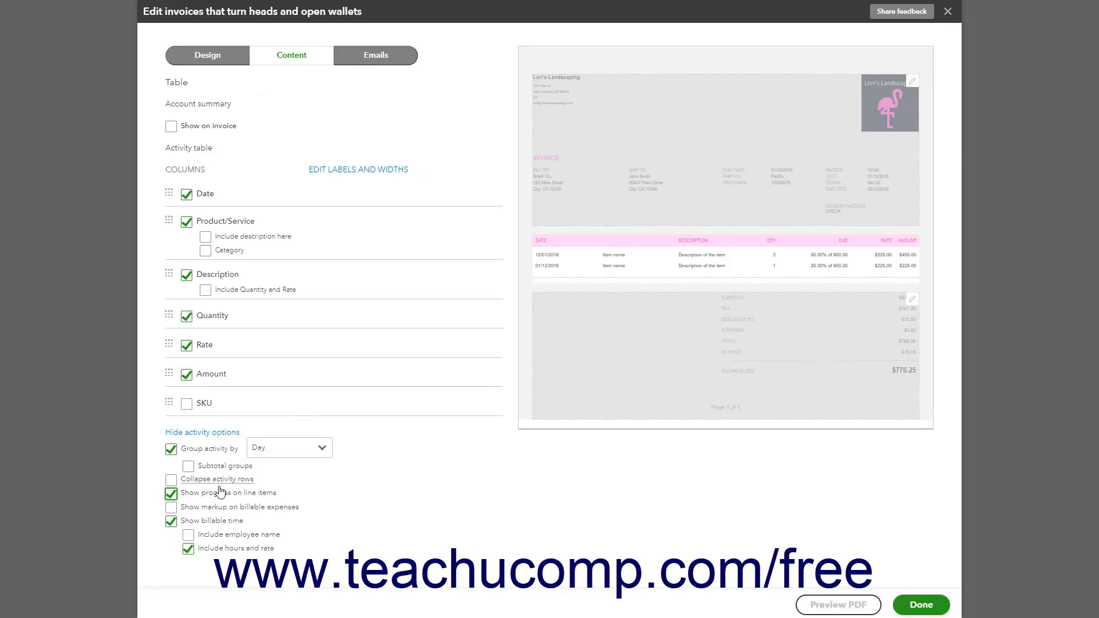
# Add the footer message "Thank you!" to customers on invoices, with a text size of 10pt
pyautogui.click(693, 352)
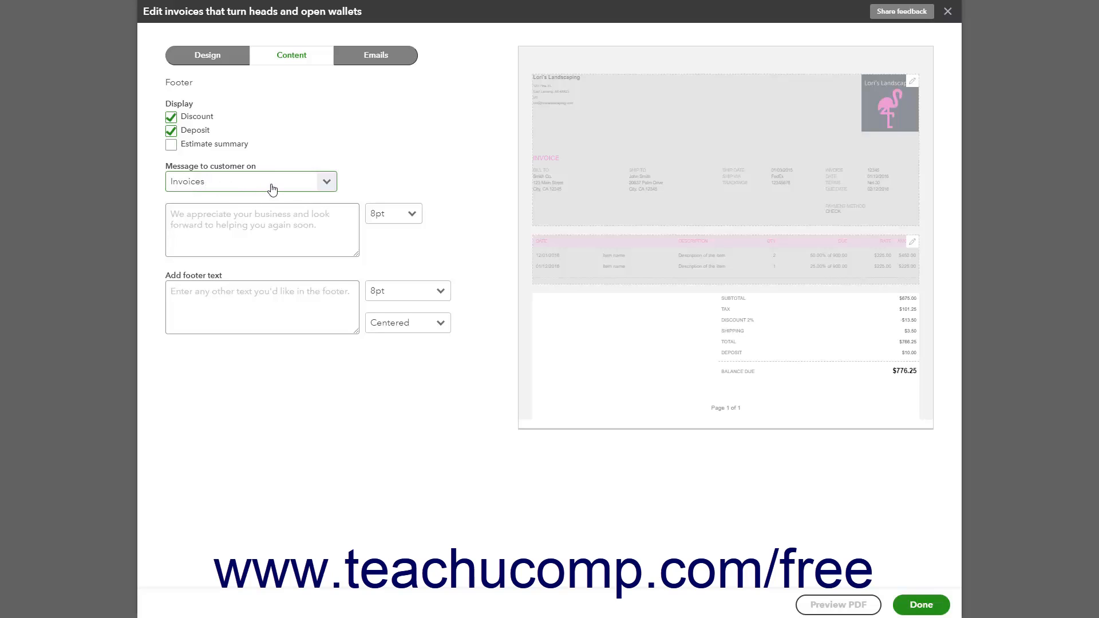
pyautogui.click(325, 193)
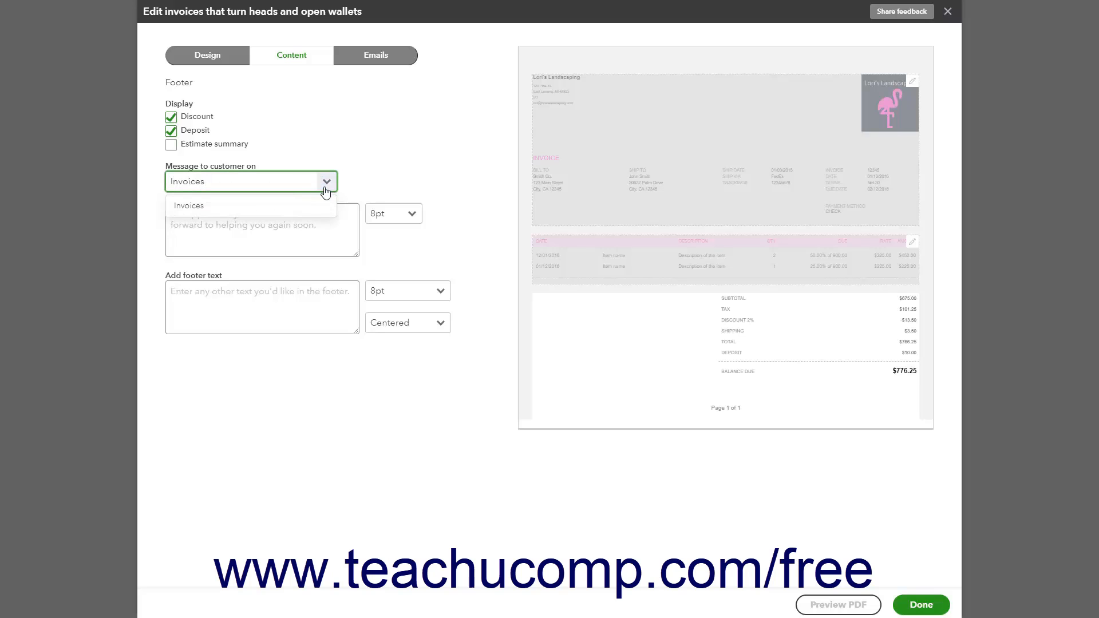
pyautogui.click(307, 213)
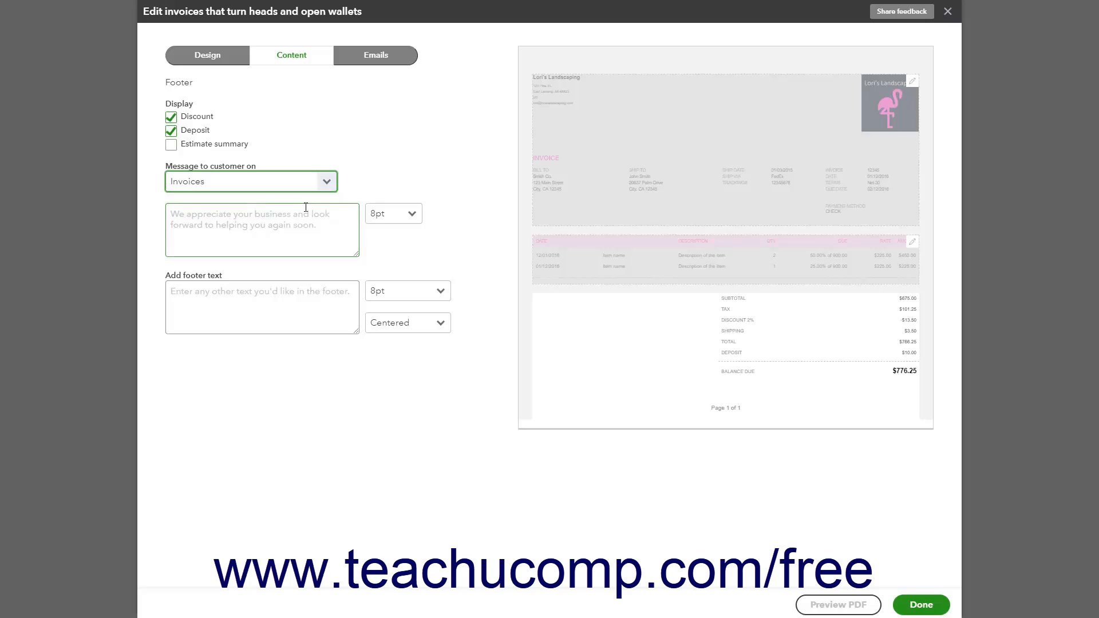
pyautogui.click(300, 228)
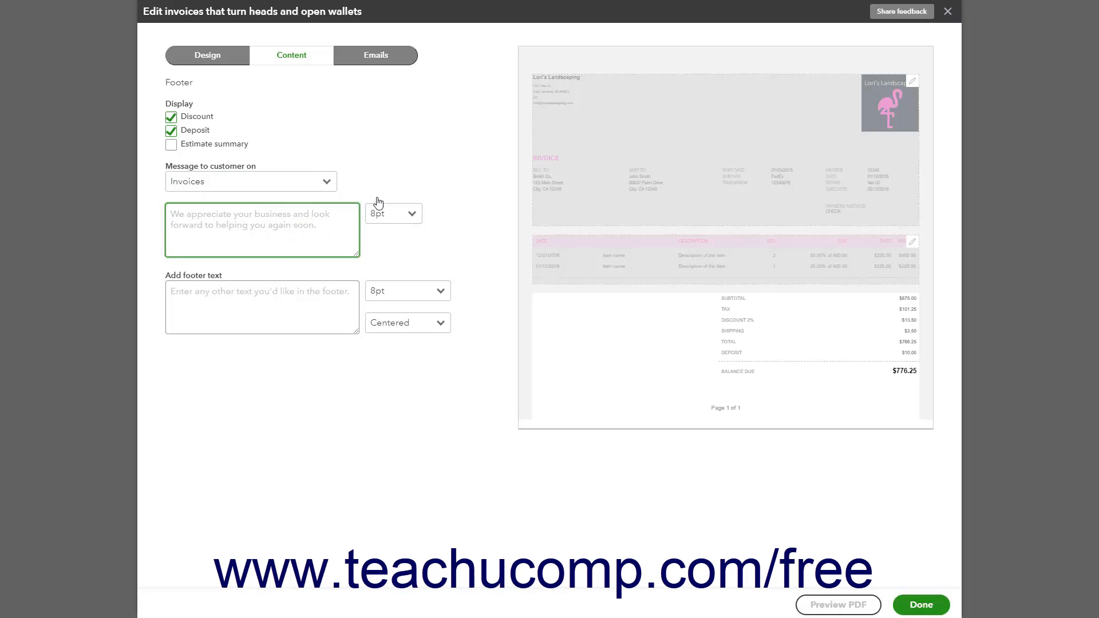
pyautogui.click(409, 214)
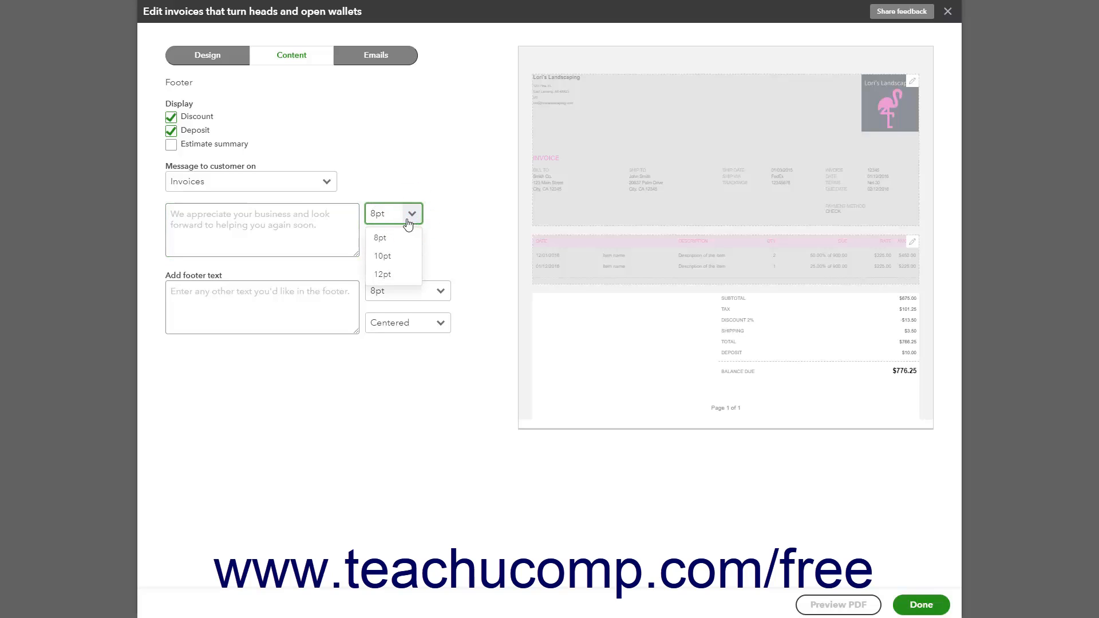
pyautogui.click(384, 256)
pyautogui.click(276, 225)
pyautogui.write('Thank you!')
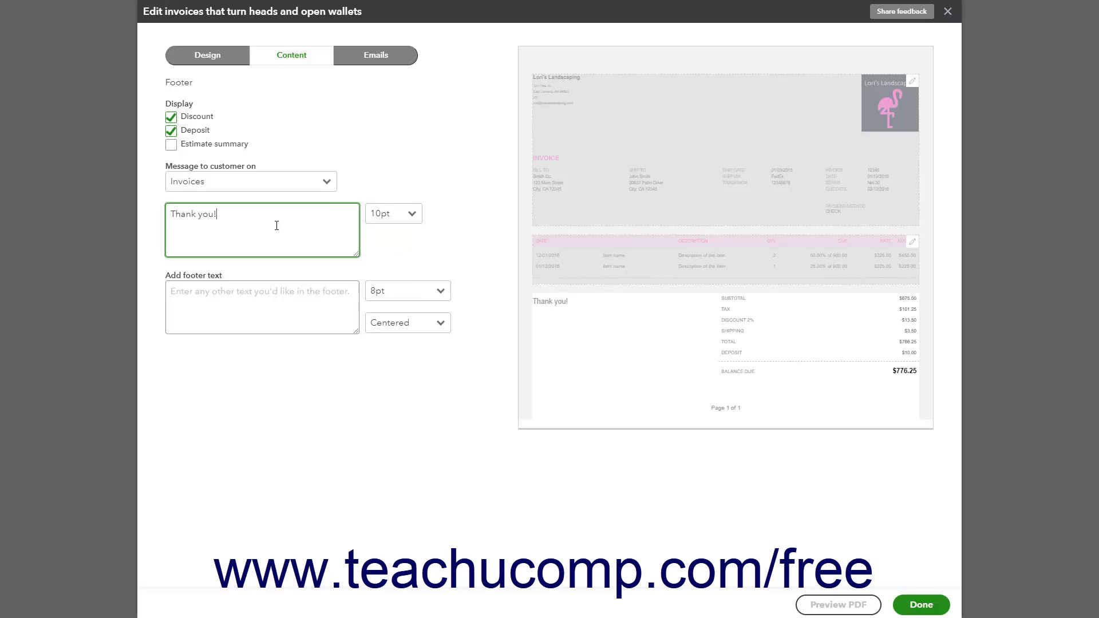
# Examine the text size and alignment choices for the additional footer text
pyautogui.click(242, 306)
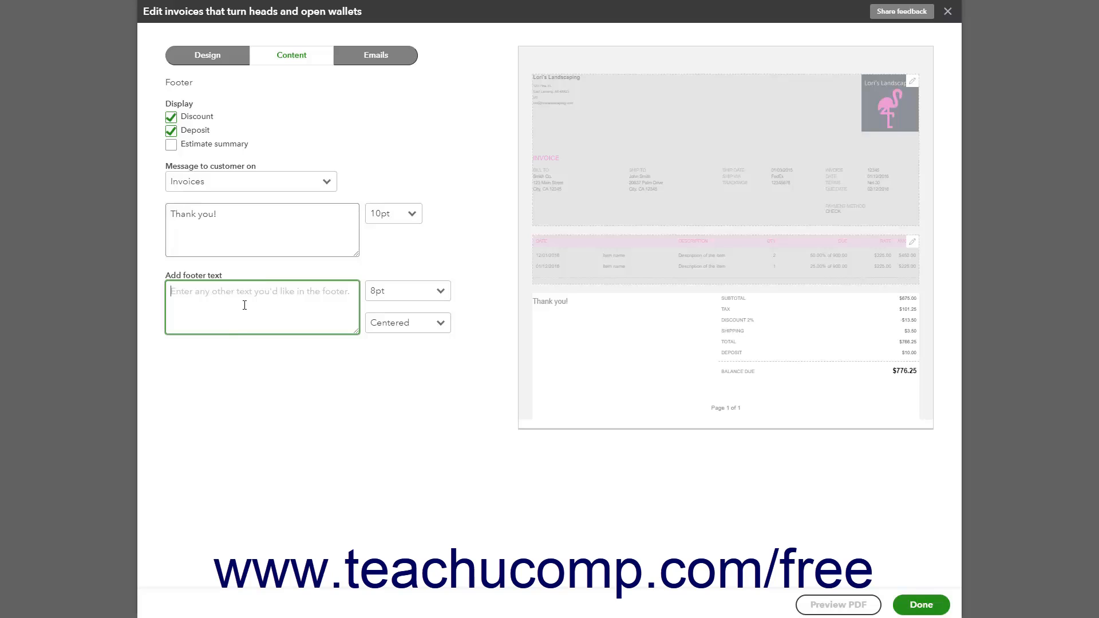
pyautogui.click(437, 293)
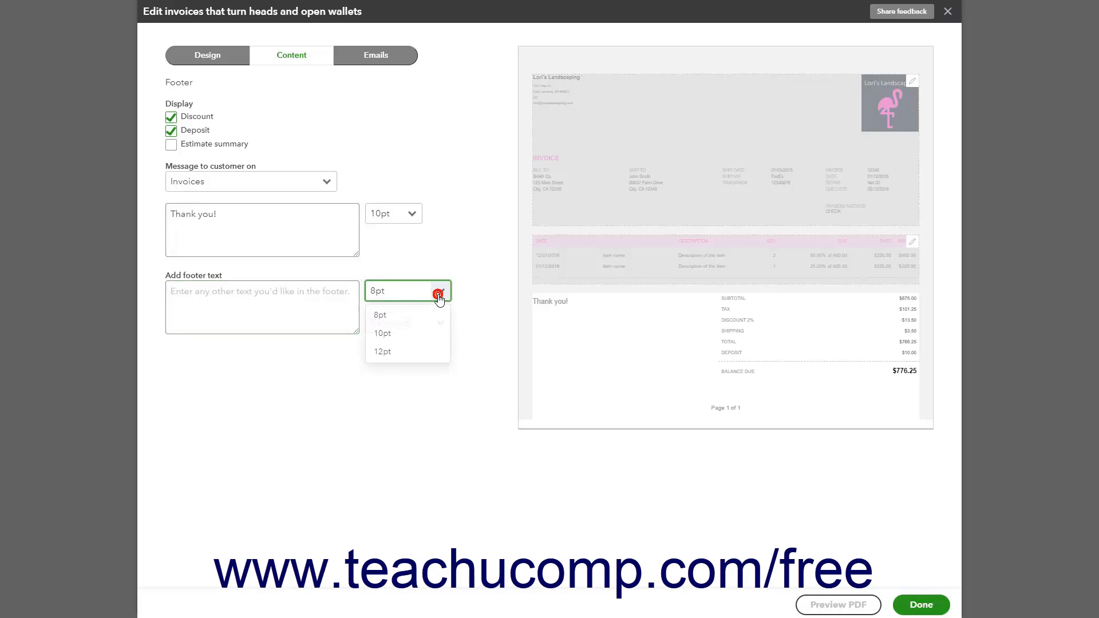
pyautogui.click(438, 293)
pyautogui.click(441, 323)
pyautogui.click(442, 324)
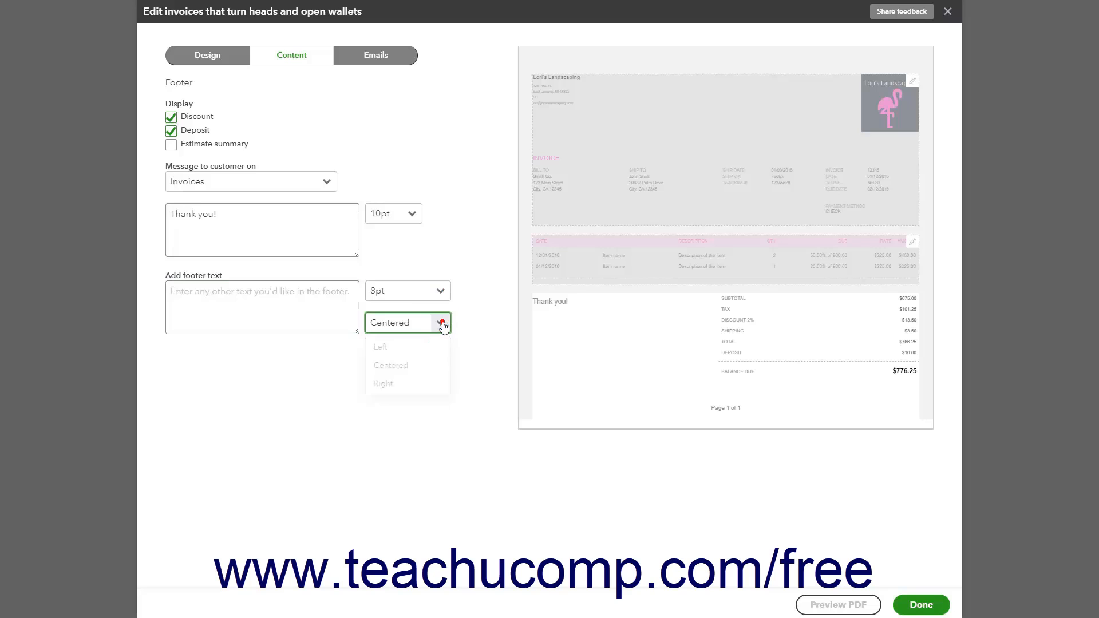